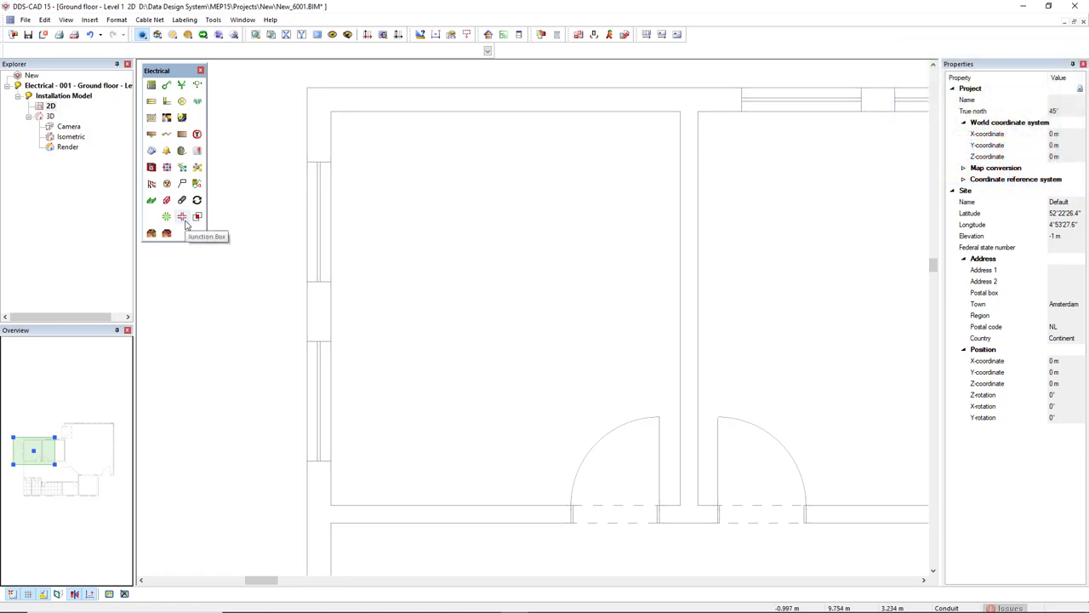
# - Open the Product Database of round junction boxes from the Electrical toolbar
pyautogui.click(182, 217)
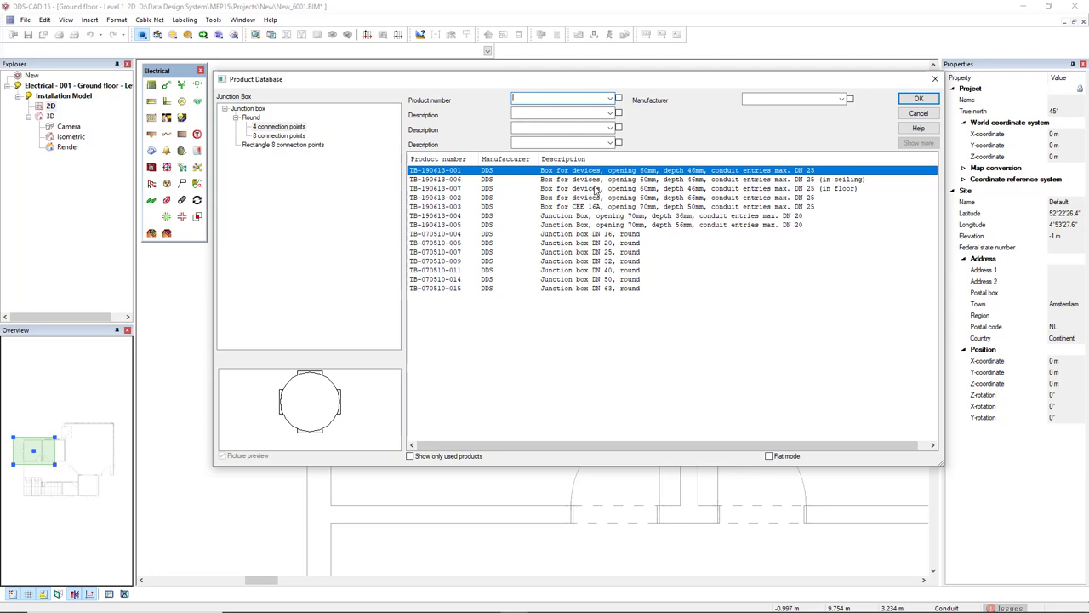
# - Select in-ceiling junction box TB-190613-006 and accept its ceiling-referenced settings
pyautogui.click(776, 181)
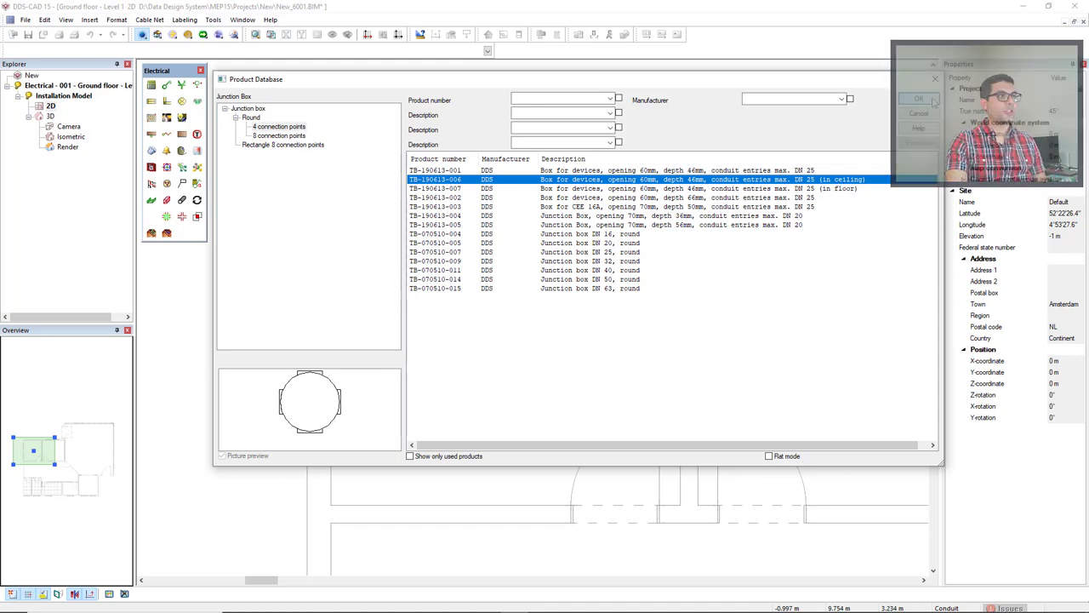
pyautogui.doubleClick(845, 180)
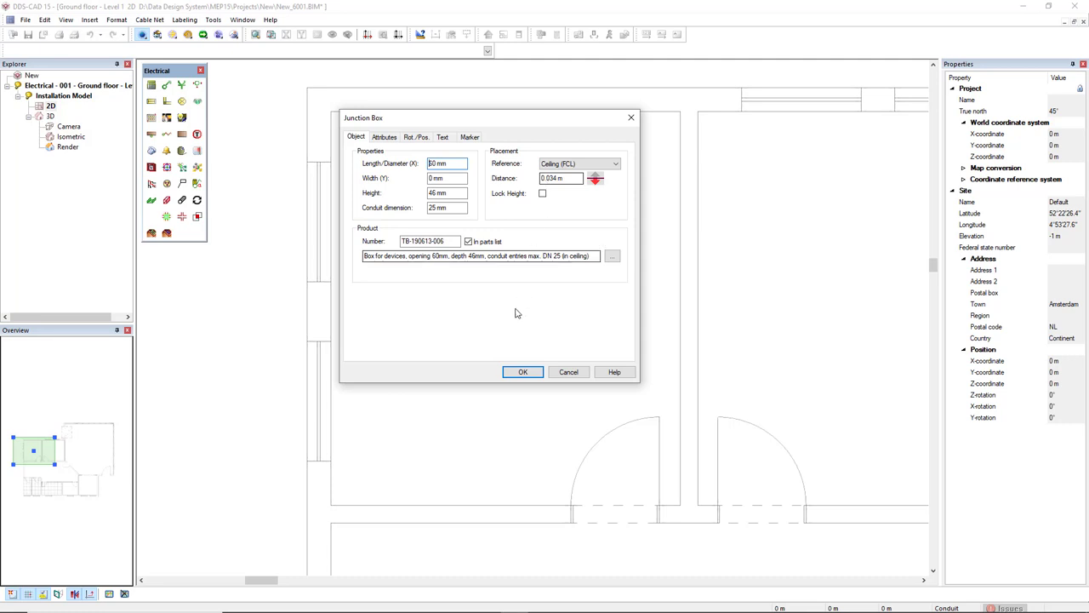
pyautogui.click(523, 372)
# - Insert the ceiling box at the left room's centre, midway between its bottom-left and top-right corners
pyautogui.scroll(5, 514, 375)
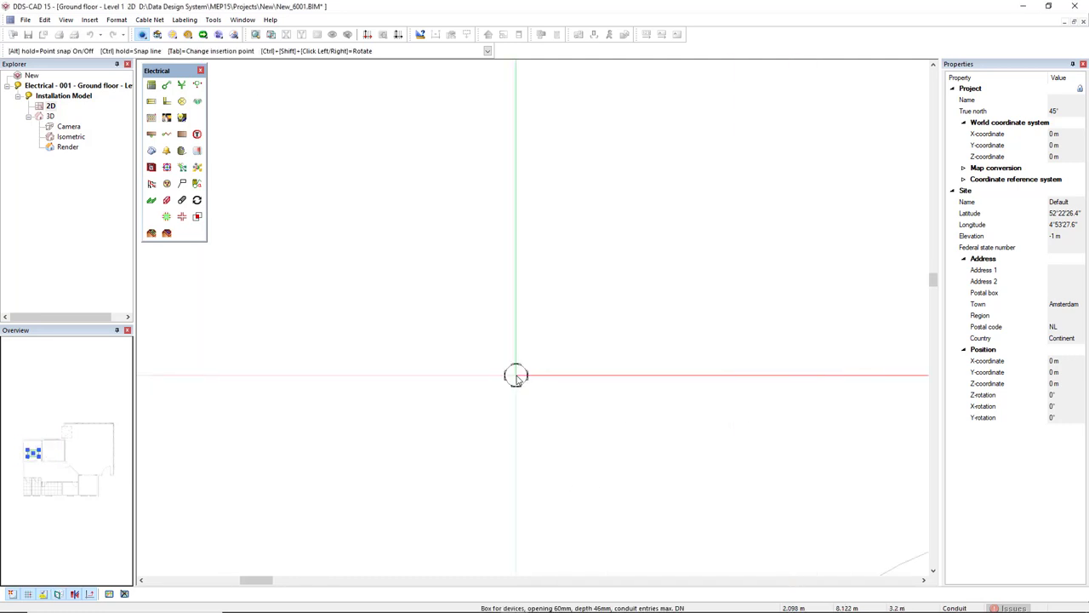
pyautogui.scroll(-5, 516, 375)
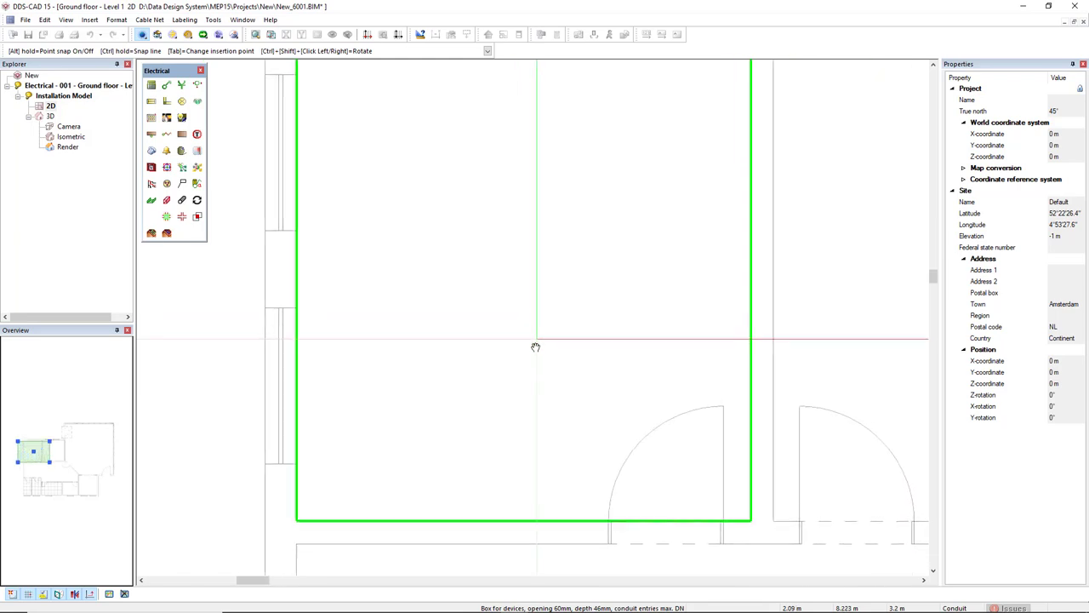
pyautogui.scroll(-1, 522, 404)
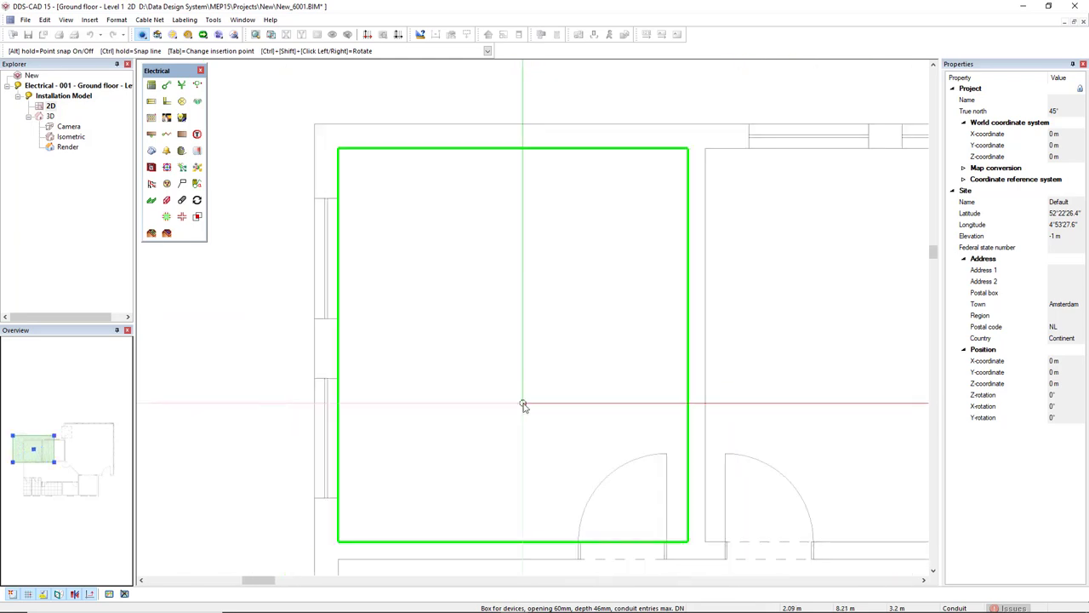
pyautogui.click(339, 542)
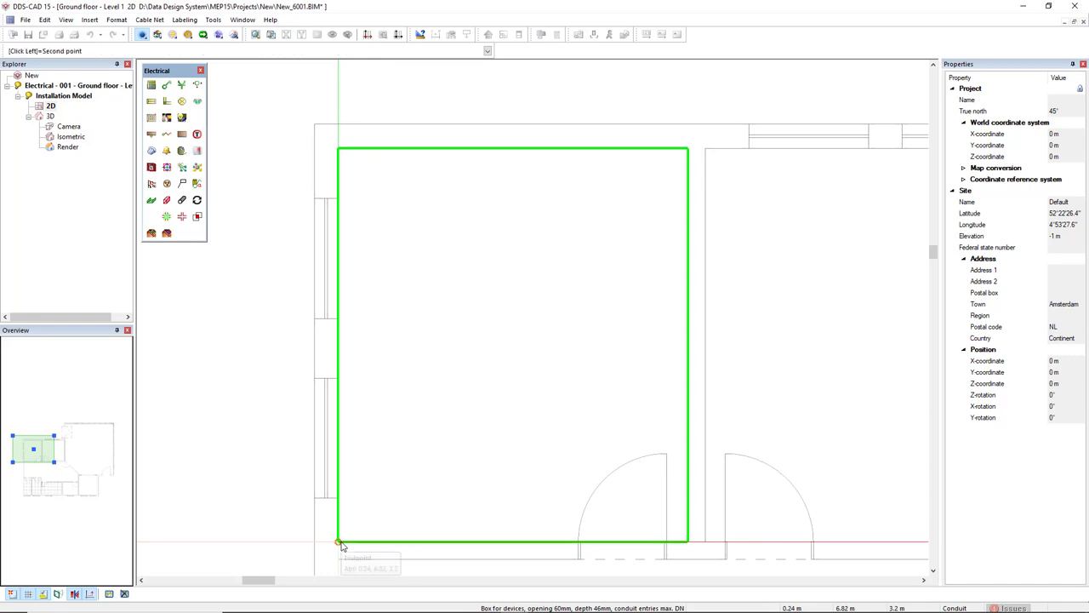
pyautogui.click(688, 151)
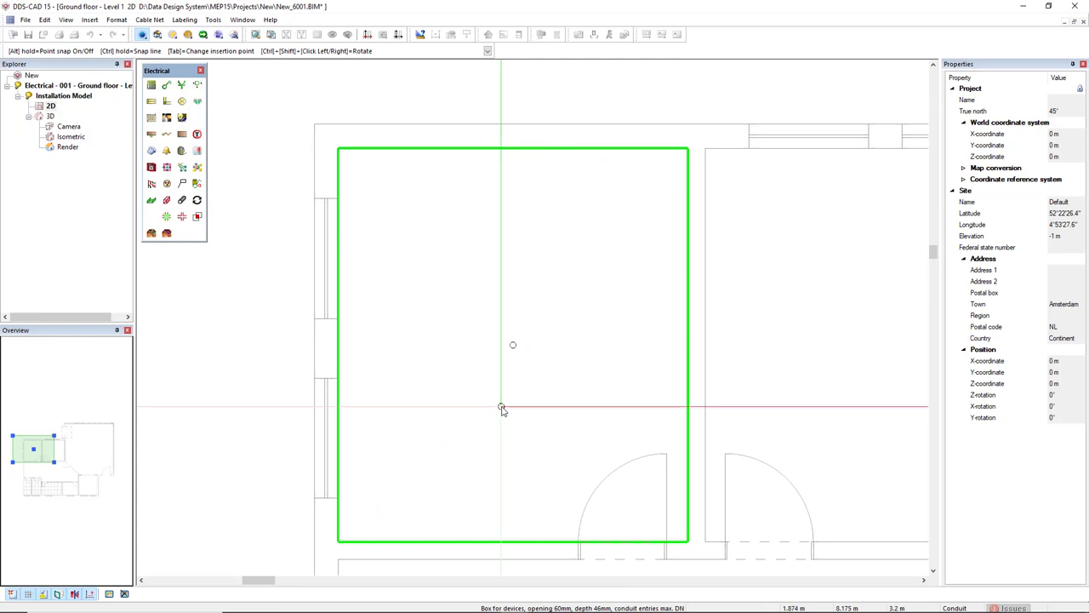
pyautogui.press('Escape')
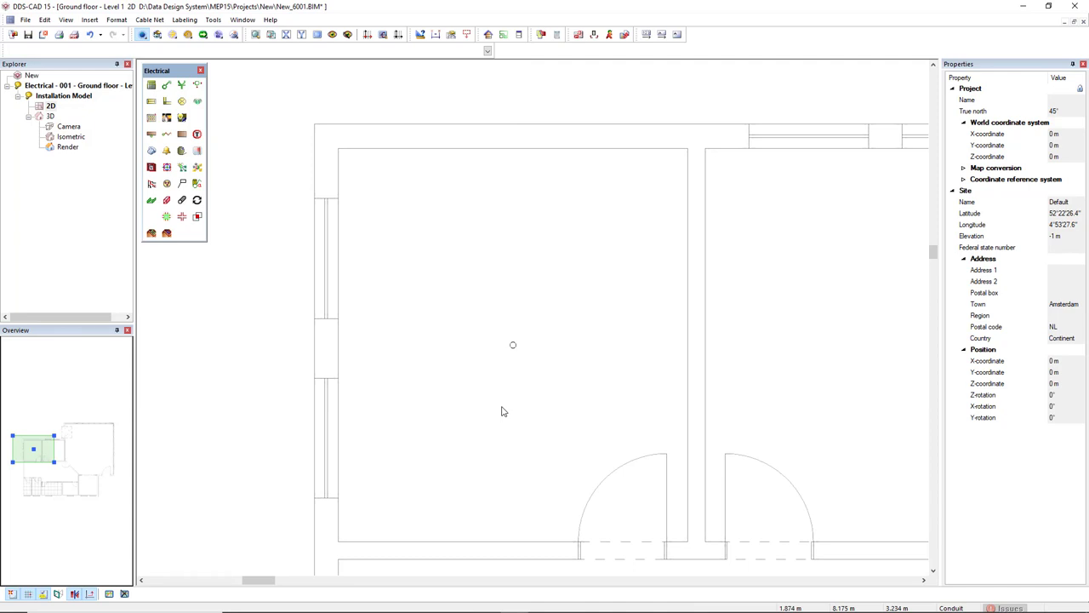
# - Repeat the Junction Box tool and choose device box TB-190613-001 at 1.05 m mounting height
pyautogui.rightClick(502, 411)
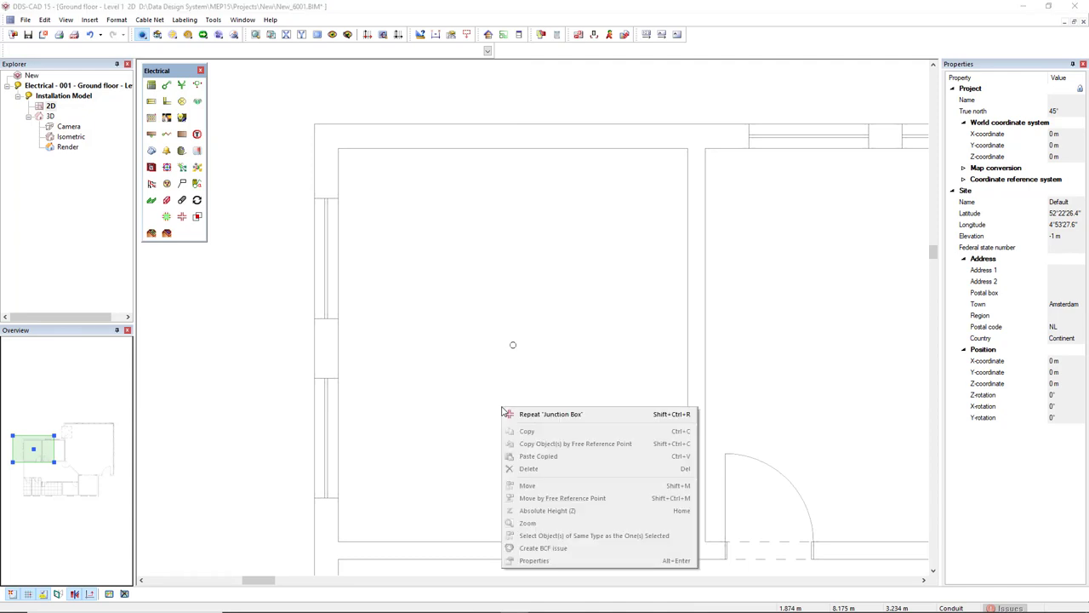
pyautogui.click(601, 415)
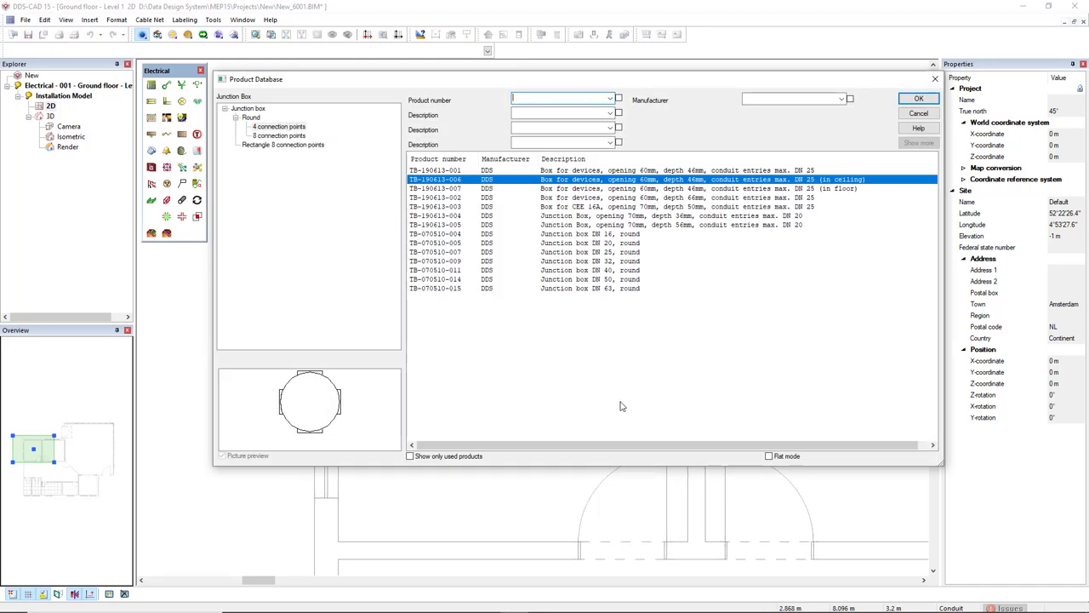
pyautogui.click(816, 171)
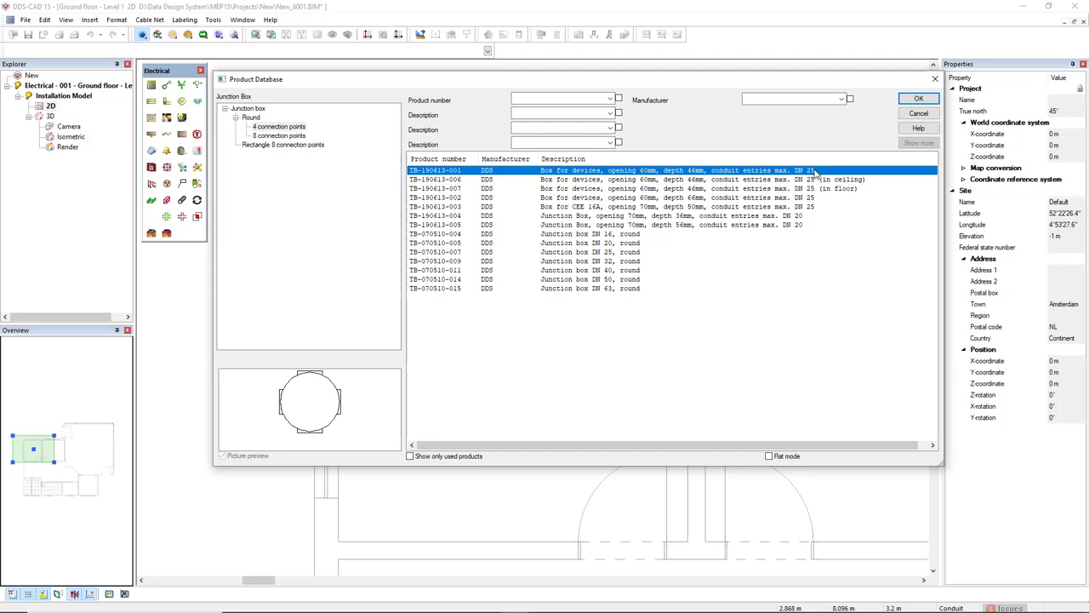
pyautogui.click(919, 100)
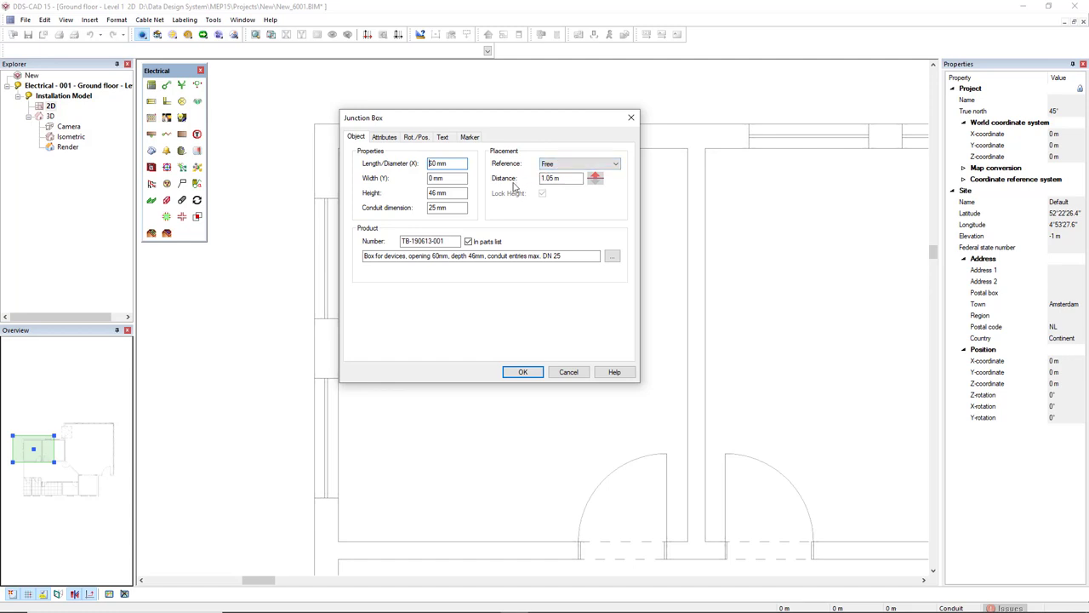
pyautogui.click(549, 180)
# - Place the 1.05 m wall box by its top edge, 0.15 m from the door frame corner
pyautogui.click(520, 372)
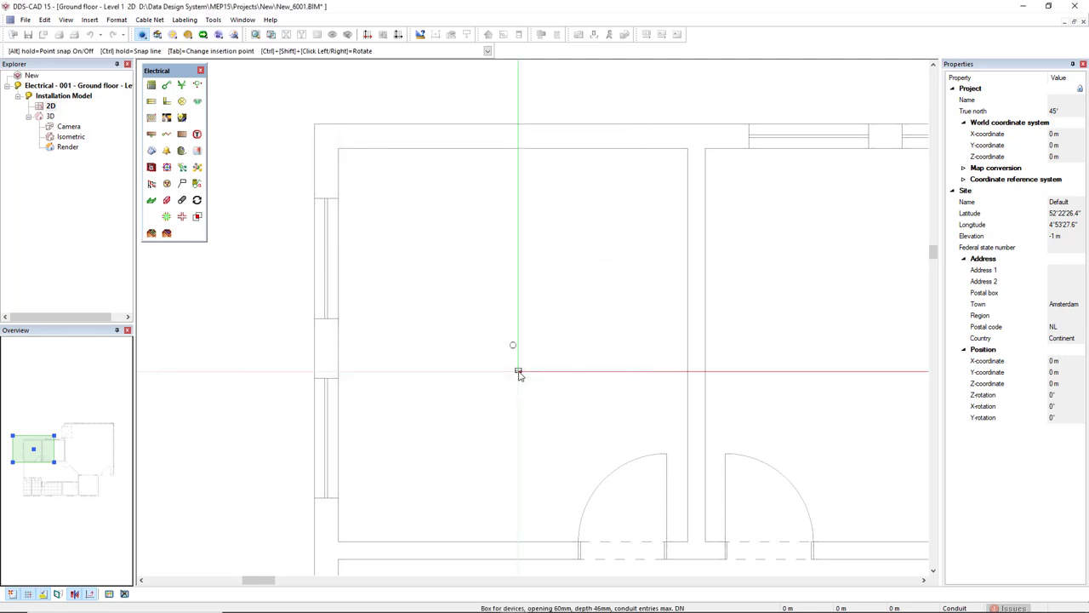
pyautogui.scroll(3, 557, 527)
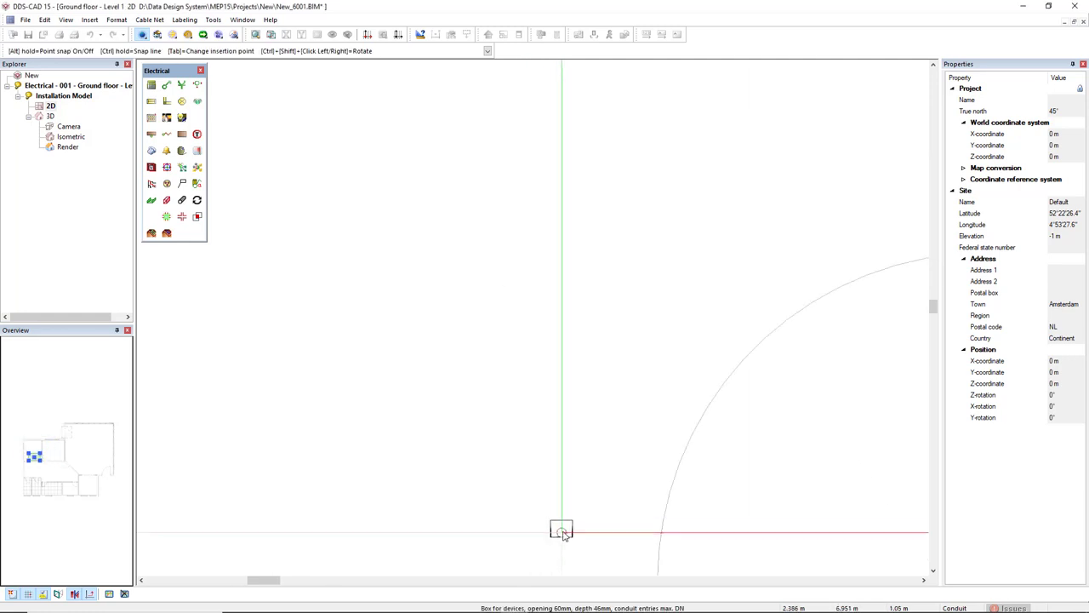
pyautogui.scroll(2, 562, 529)
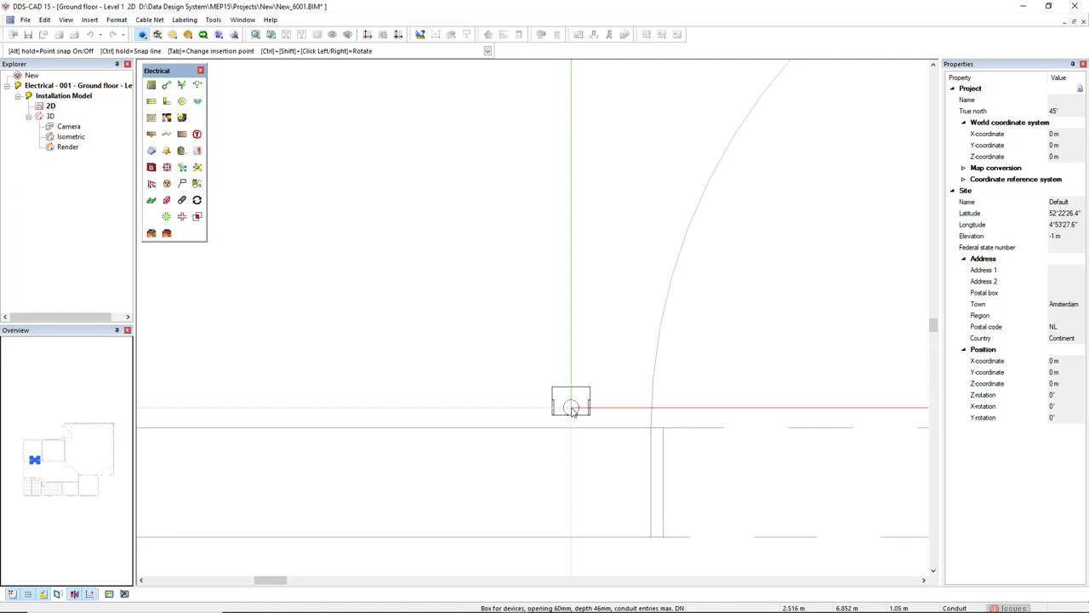
pyautogui.press('Tab')
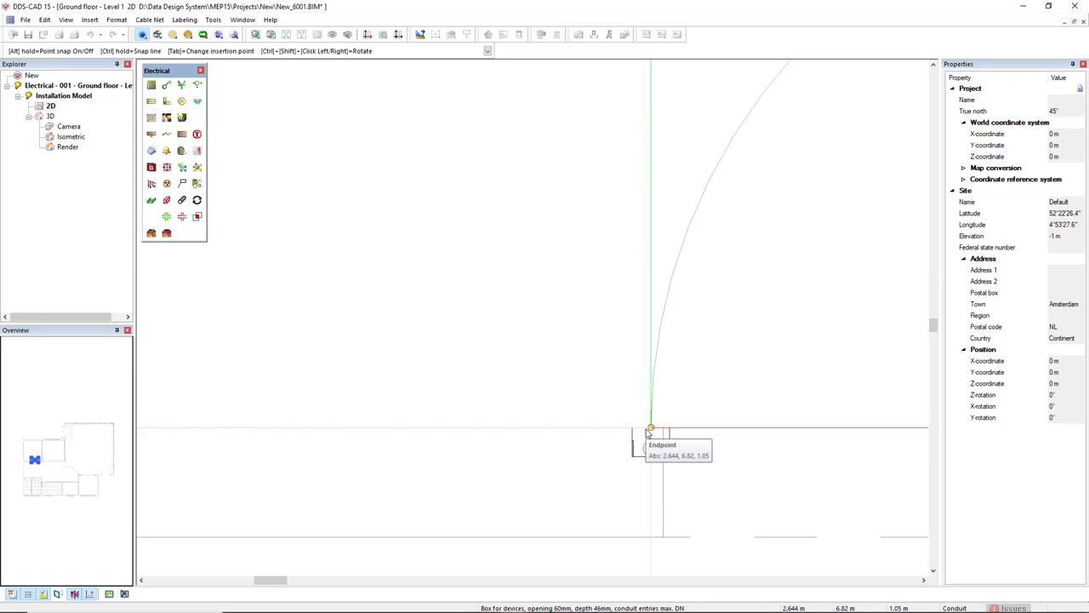
pyautogui.press('r')
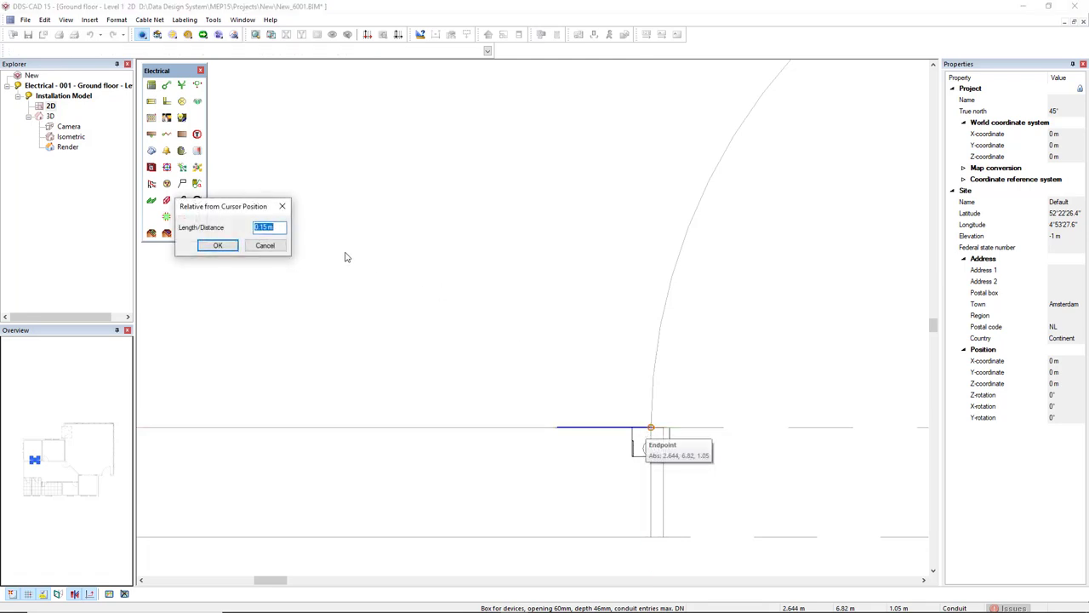
pyautogui.moveTo(212, 215); pyautogui.dragTo(377, 218)
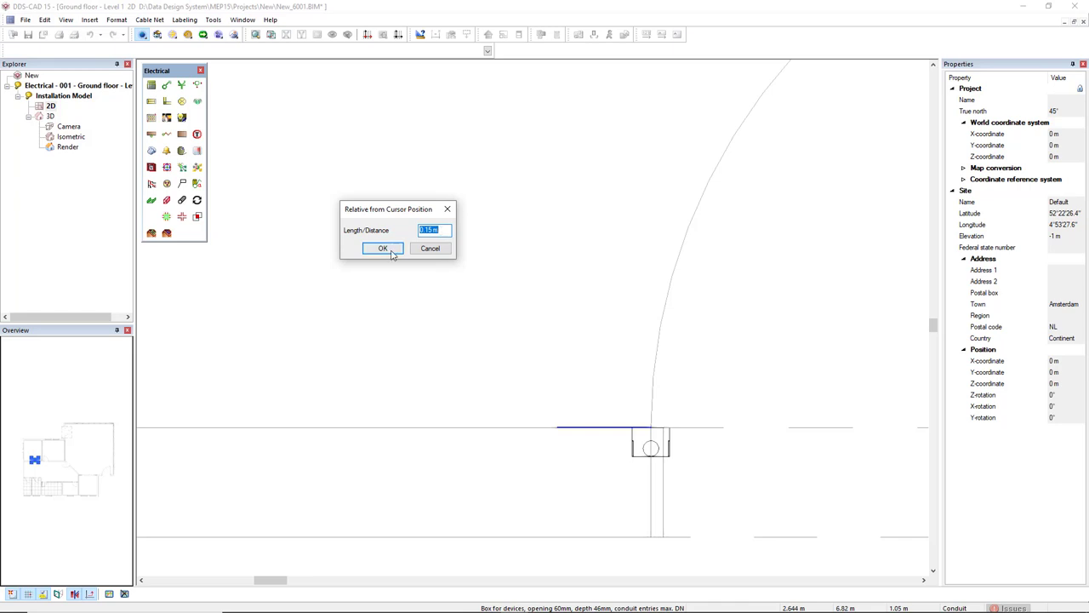
pyautogui.click(382, 247)
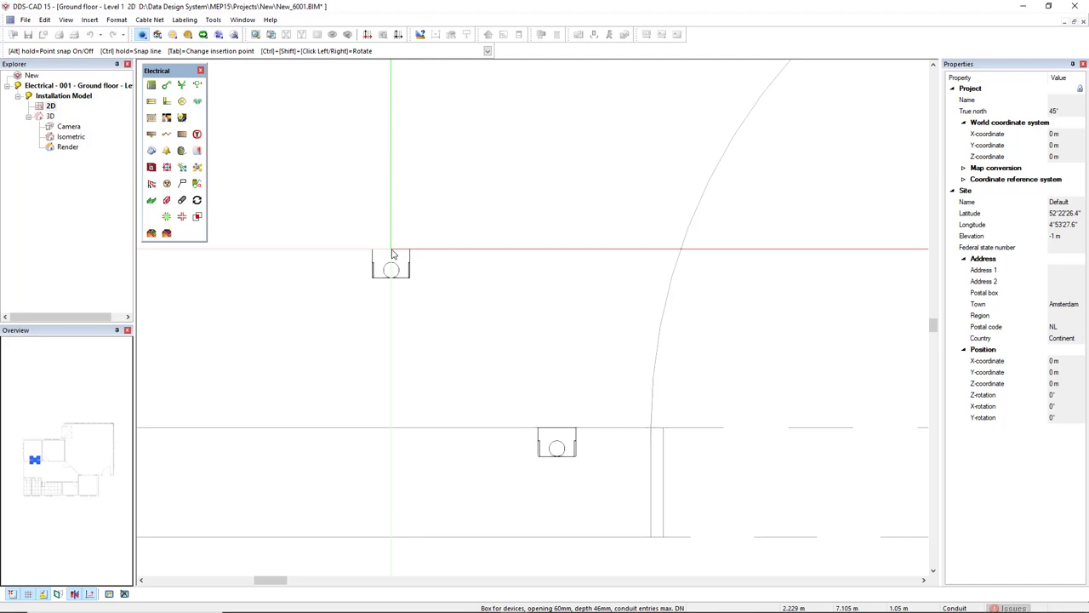
# - Change the next wall box's mounting distance to 0.3 m
pyautogui.click(392, 254)
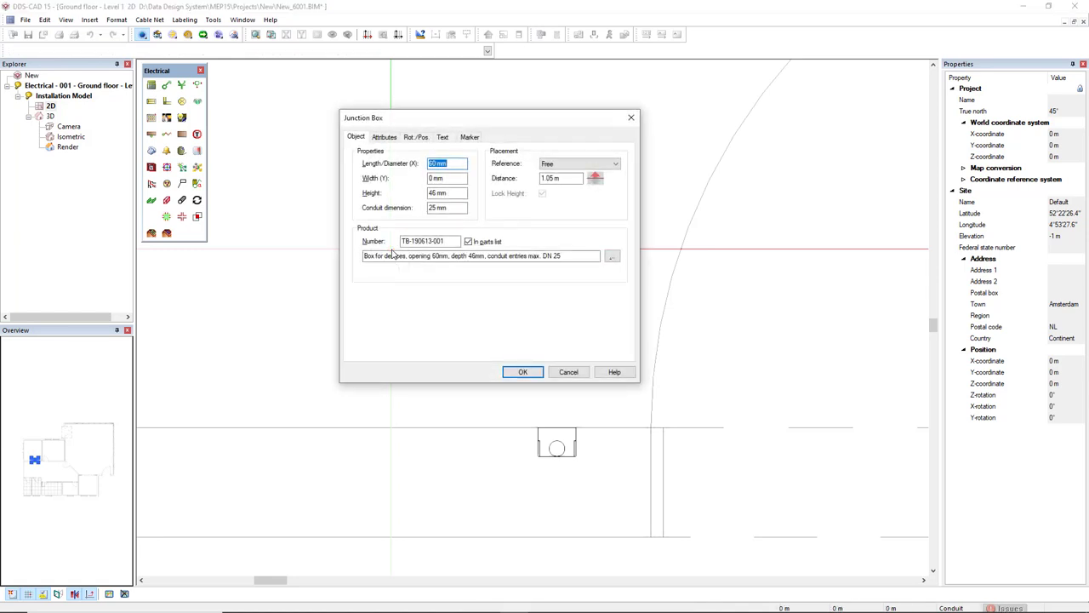
pyautogui.moveTo(561, 178); pyautogui.dragTo(540, 180)
pyautogui.press('BackSpace')
pyautogui.write('3')
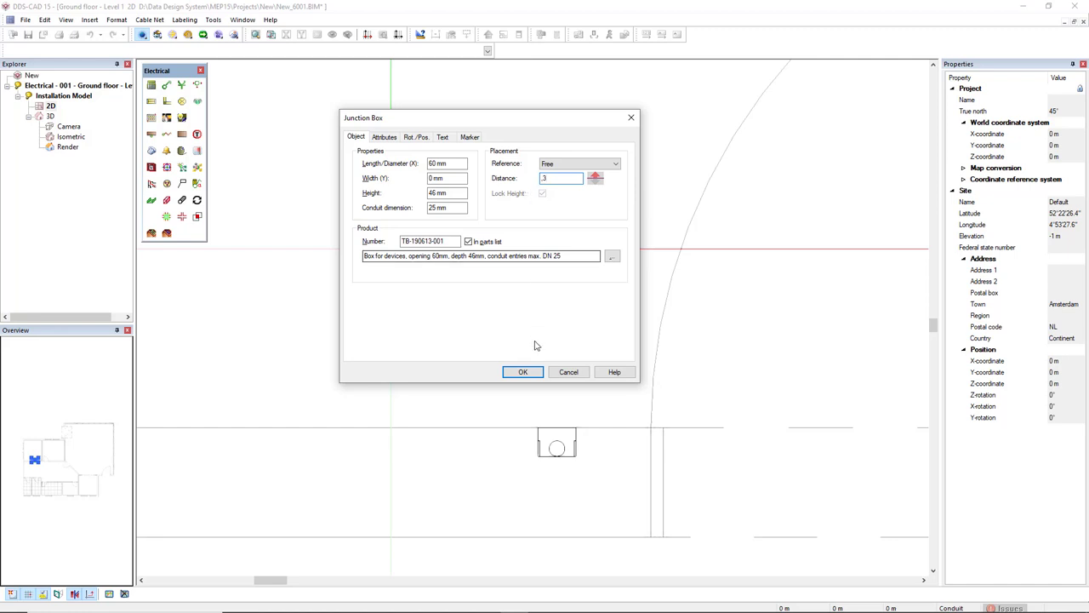
pyautogui.click(522, 372)
# - Place the 0.3 m box by its top midpoint directly beneath the first wall box
pyautogui.scroll(3, 537, 478)
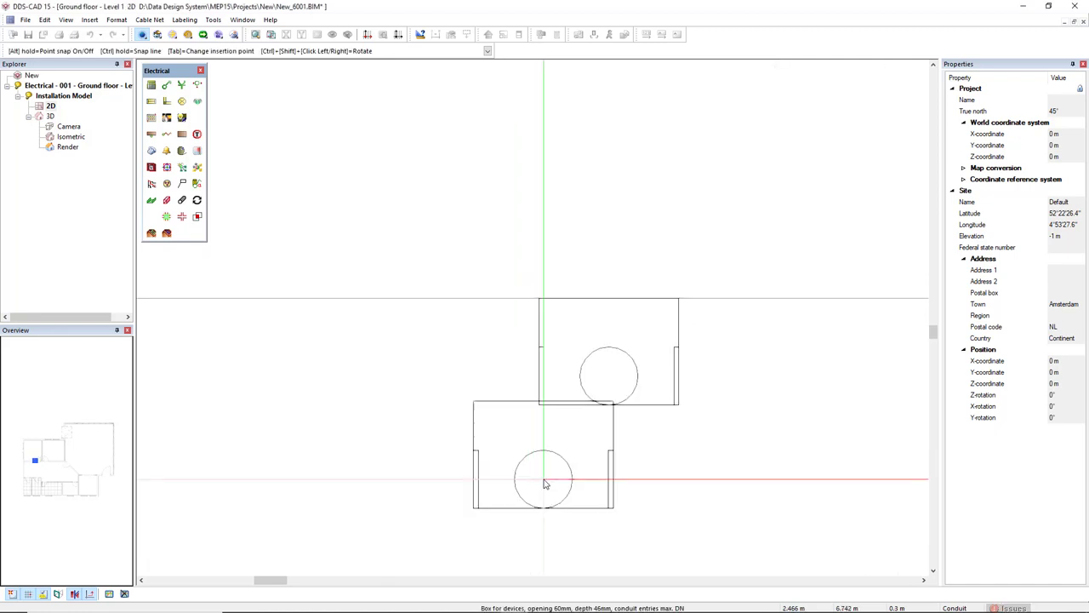
pyautogui.press('Tab')
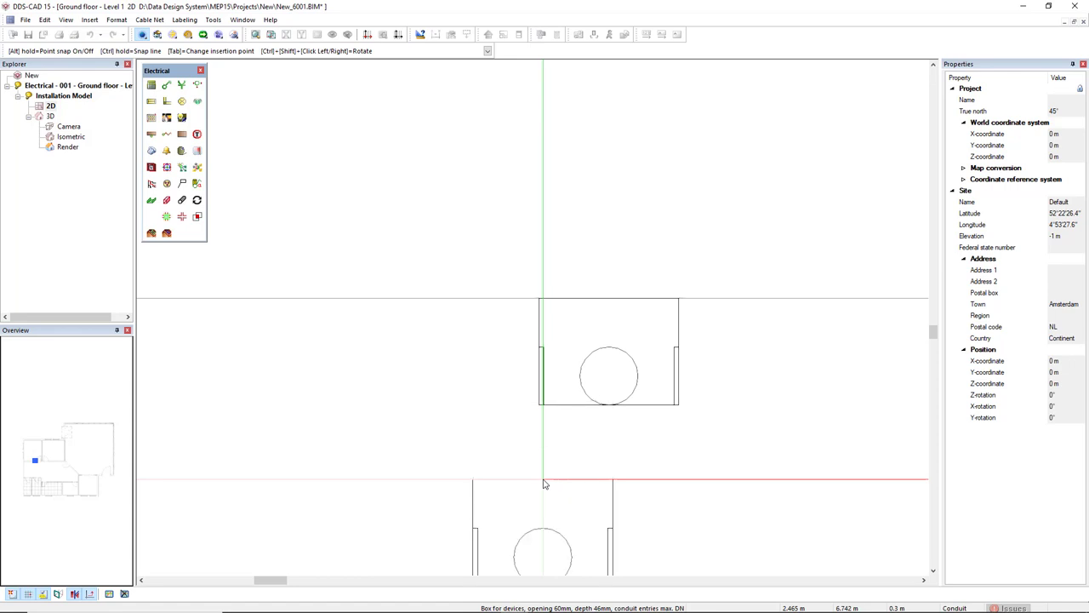
pyautogui.click(609, 300)
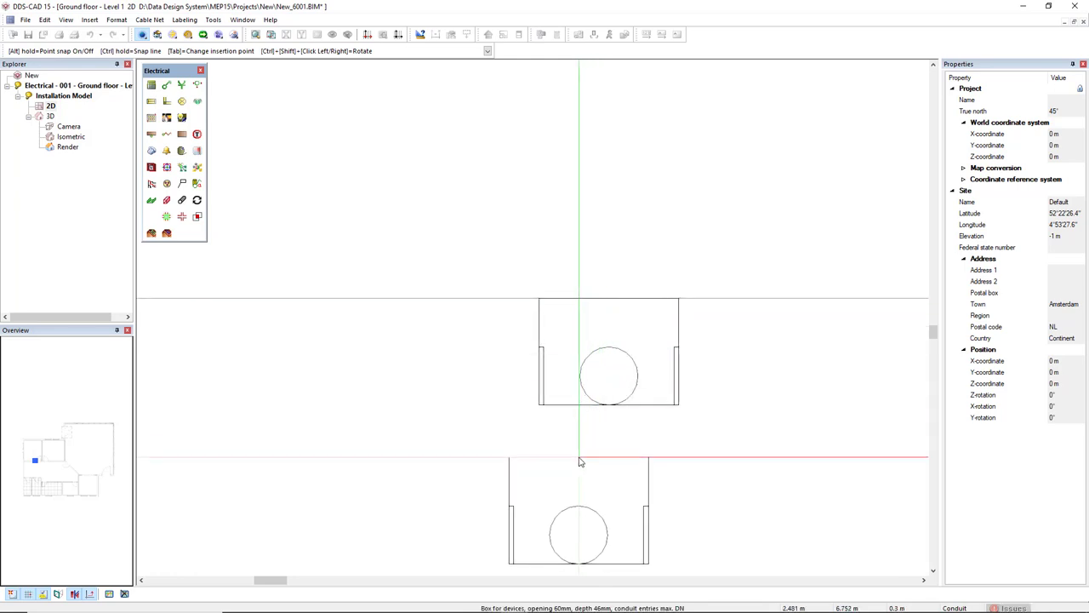
pyautogui.press('Escape')
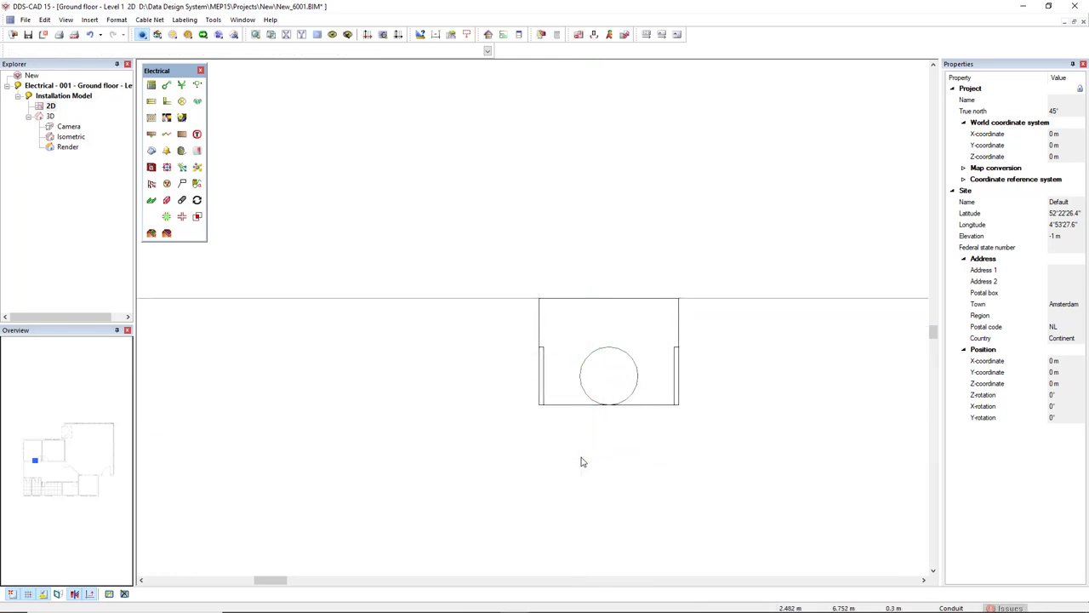
# - Switch to 3D wireframe and orbit to show the ceiling box and stacked wall boxes
pyautogui.scroll(-3, 582, 461)
pyautogui.scroll(-3, 582, 461)
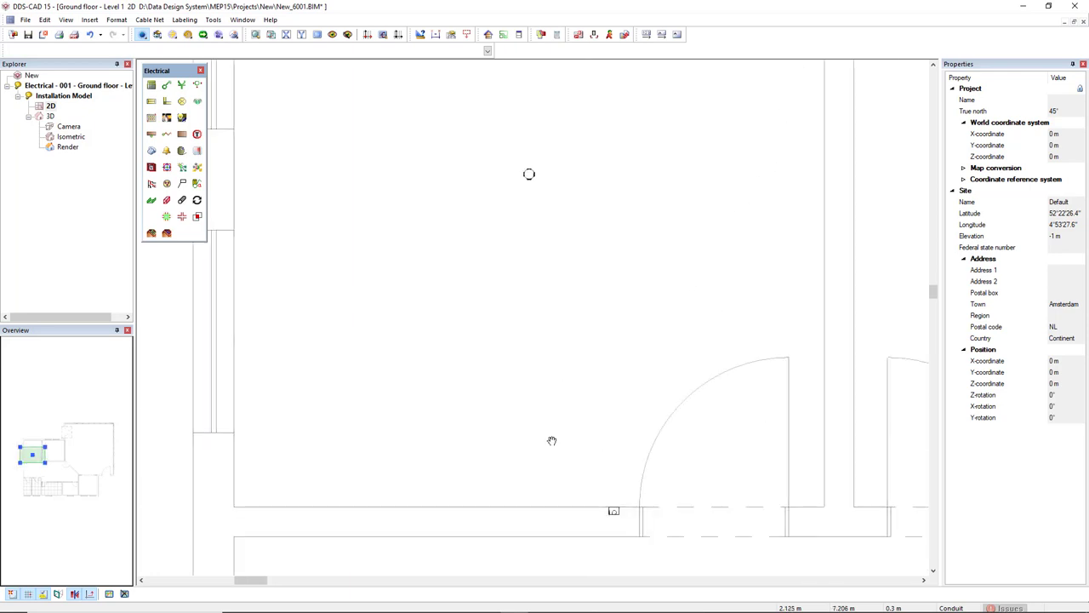
pyautogui.click(234, 35)
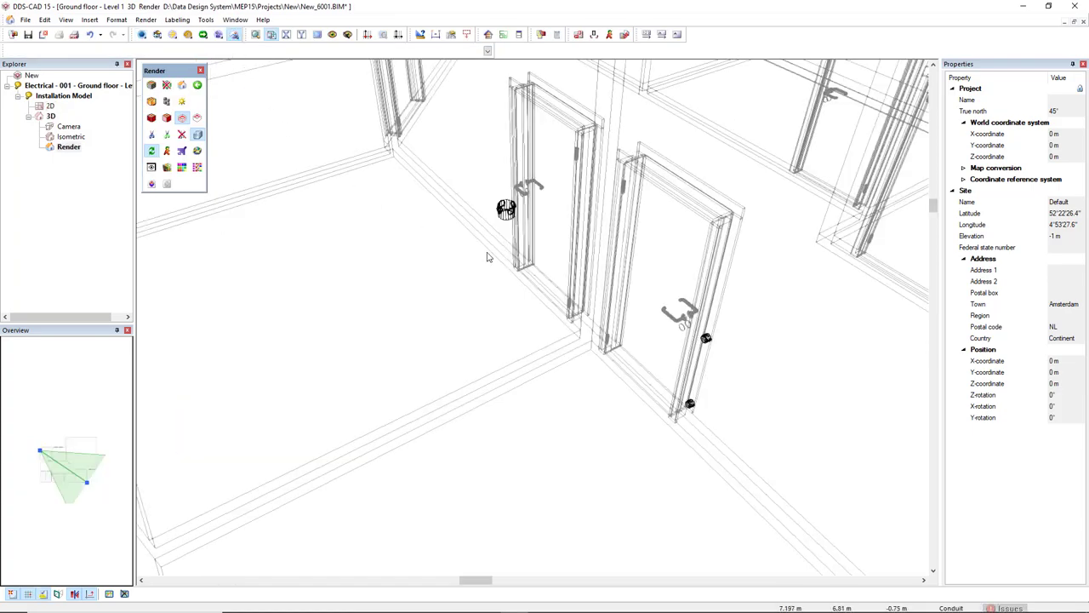
pyautogui.moveTo(521, 267); pyautogui.dragTo(499, 165, button='middle')
pyautogui.scroll(3, 517, 203)
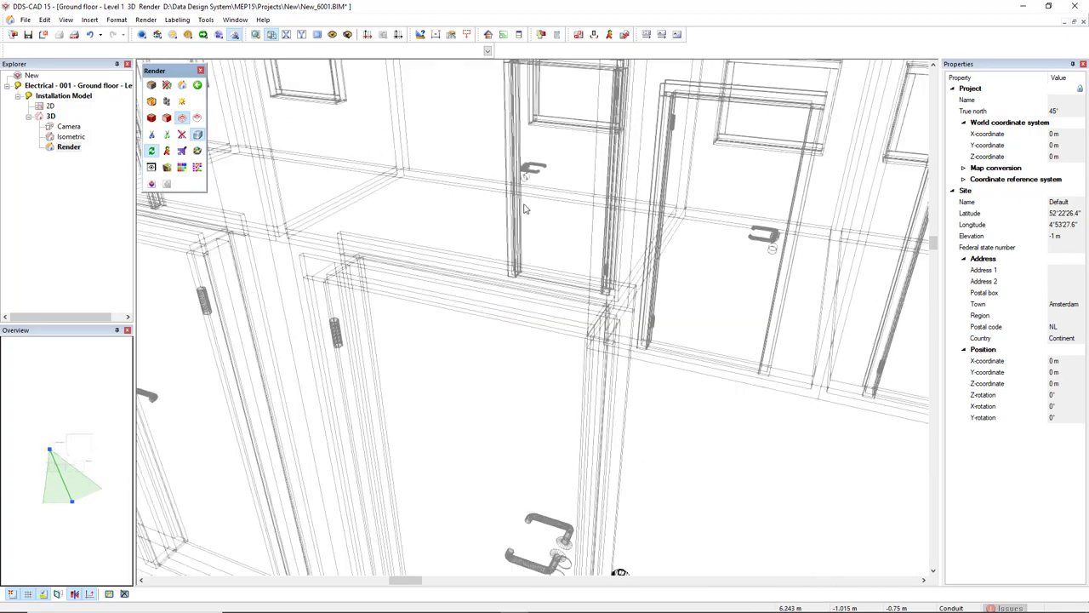
pyautogui.scroll(-3, 510, 201)
pyautogui.moveTo(499, 170); pyautogui.dragTo(478, 175, button='middle')
pyautogui.scroll(4, 581, 393)
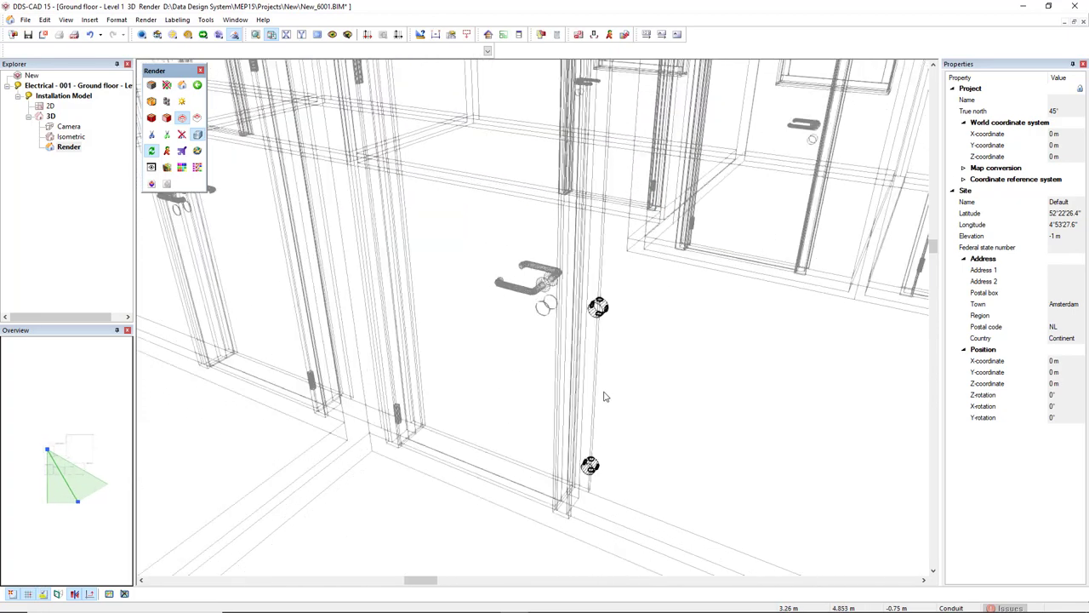